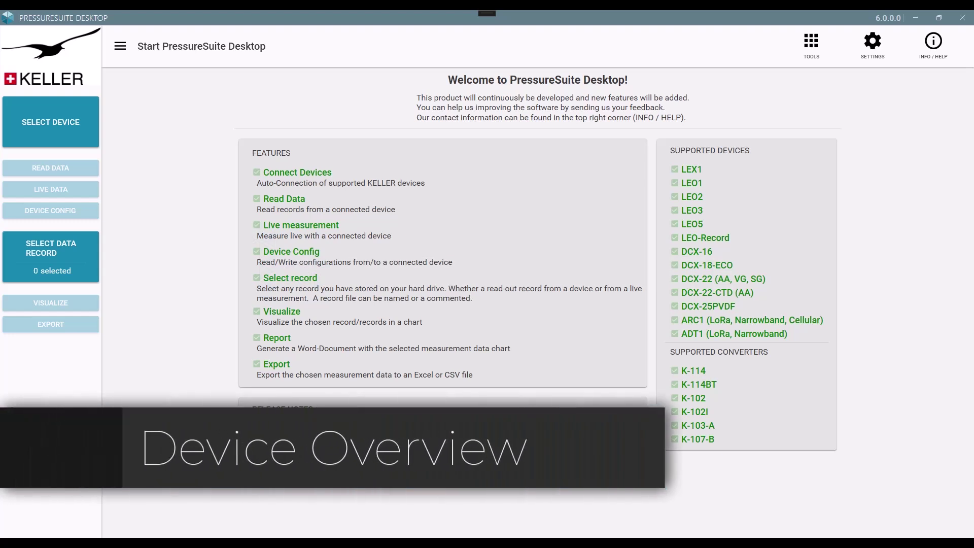
# Show the LEO Record on COM34 via Converter K-114, reading 1.062 bar and 21.4 °C.
pyautogui.click(31, 130)
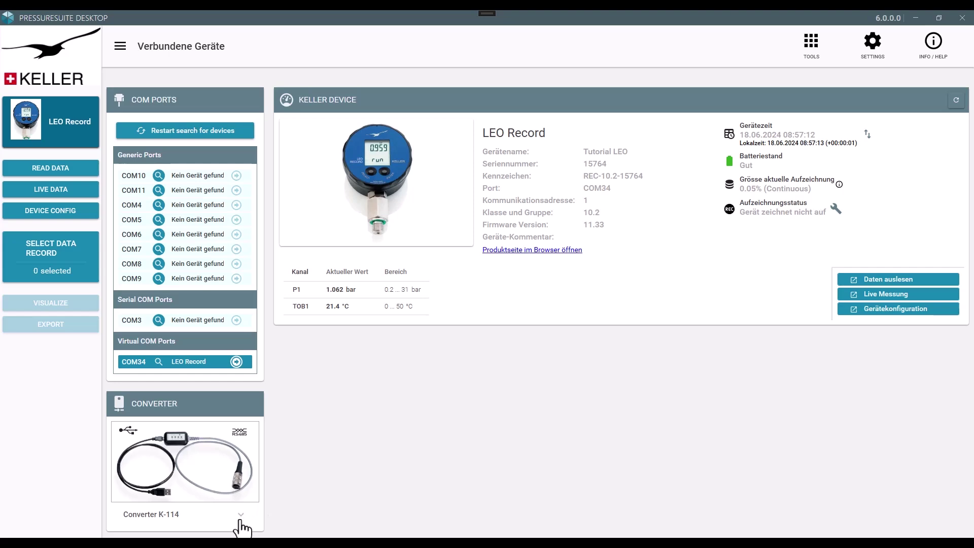
pyautogui.click(241, 514)
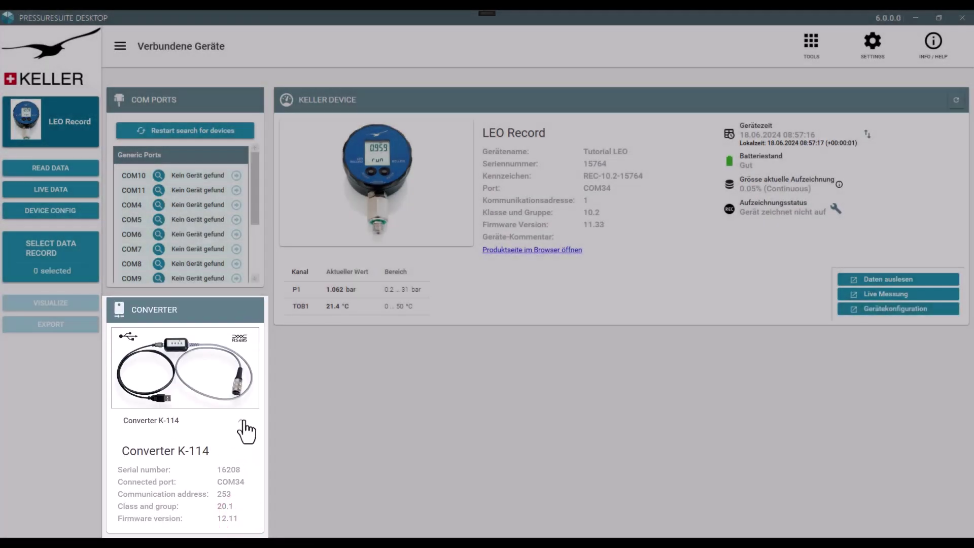
pyautogui.click(243, 420)
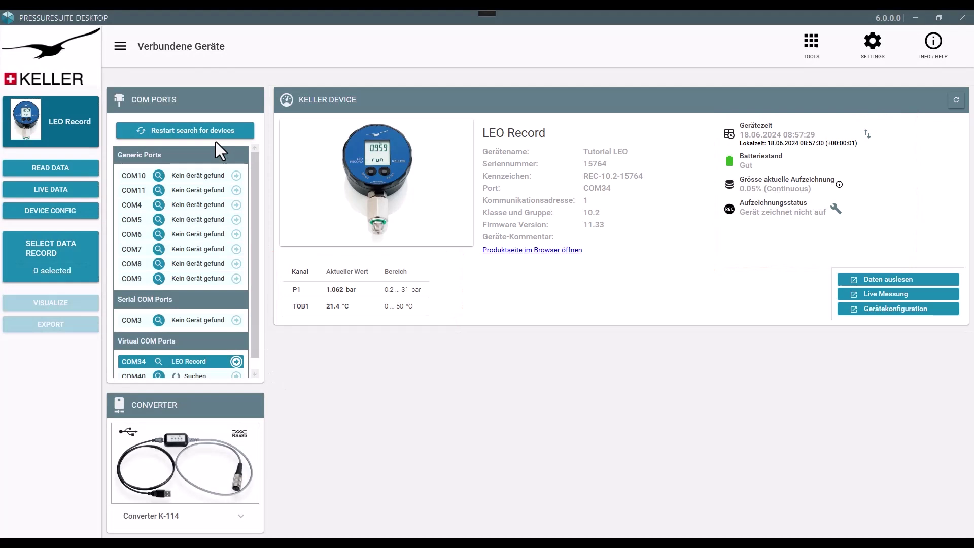
# Rescan ports, view the DCX found on COM40, then return to the LEO Record on COM34.
pyautogui.click(215, 140)
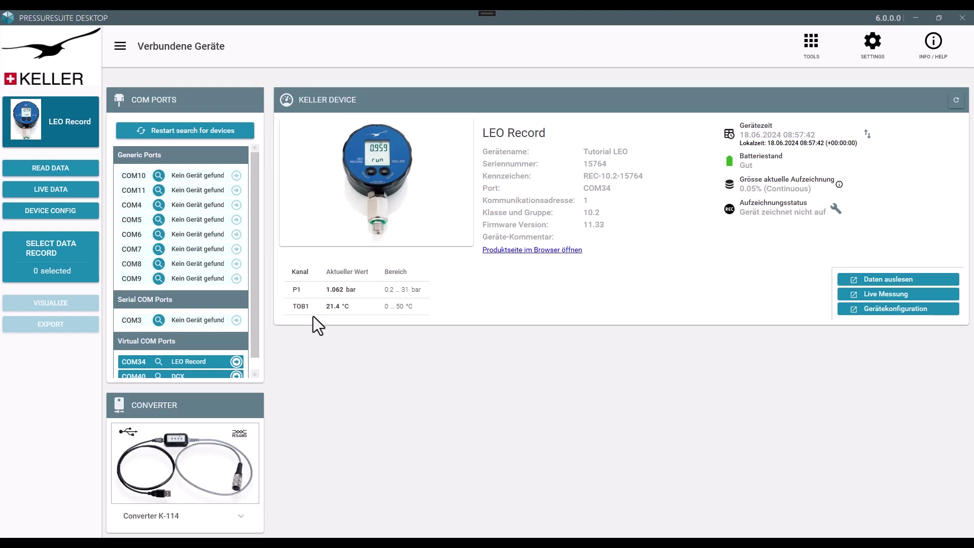
pyautogui.scroll(-1, 225, 334)
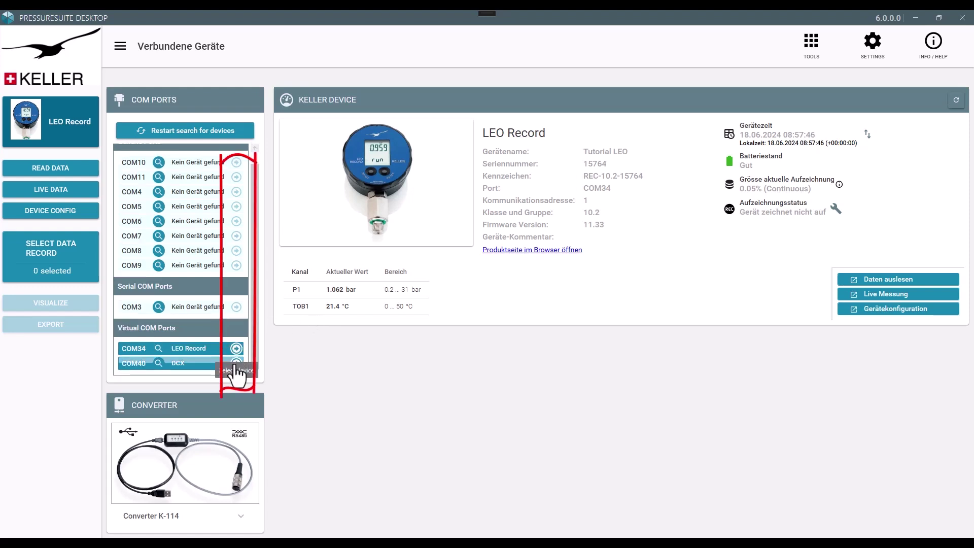
pyautogui.click(236, 364)
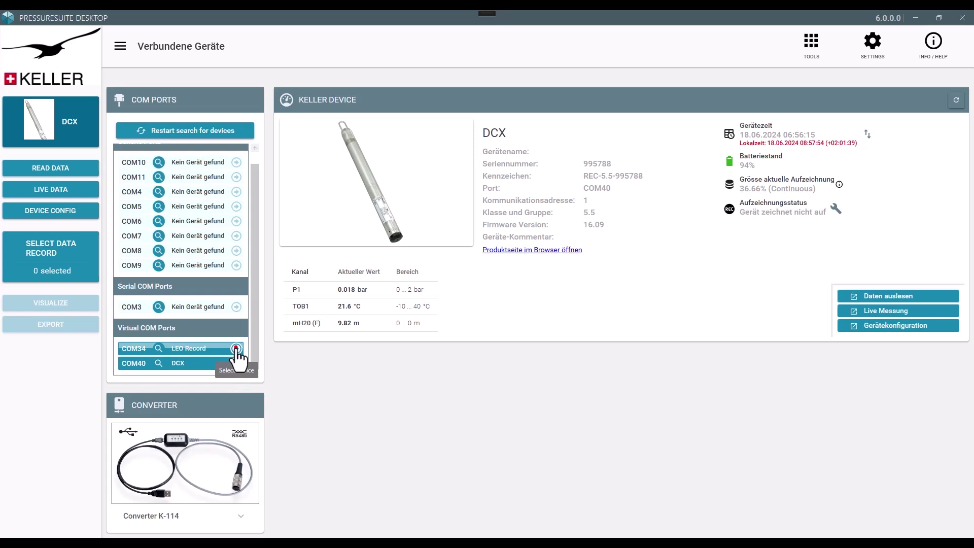
pyautogui.click(236, 349)
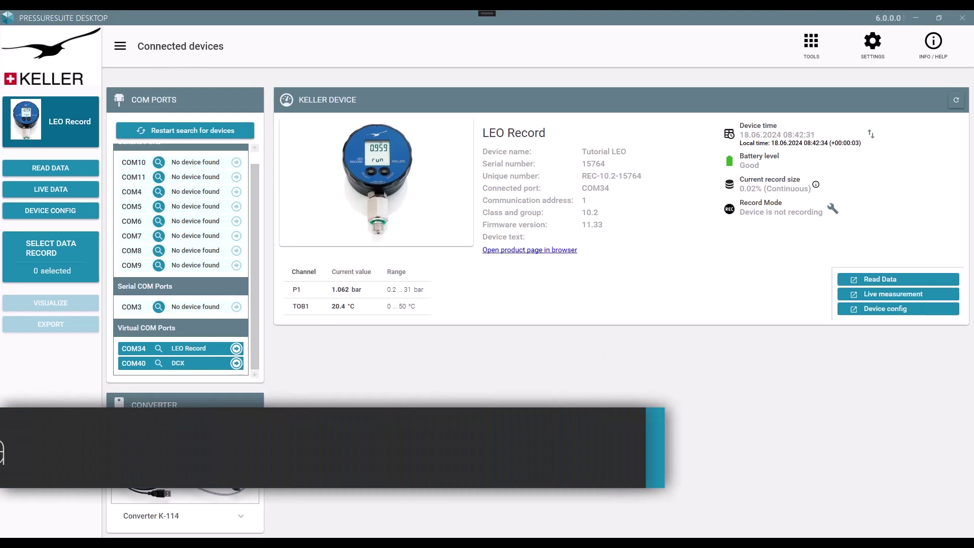
# Read the 22.03.2024 record from the LEO Record and display the saved record.
pyautogui.click(81, 167)
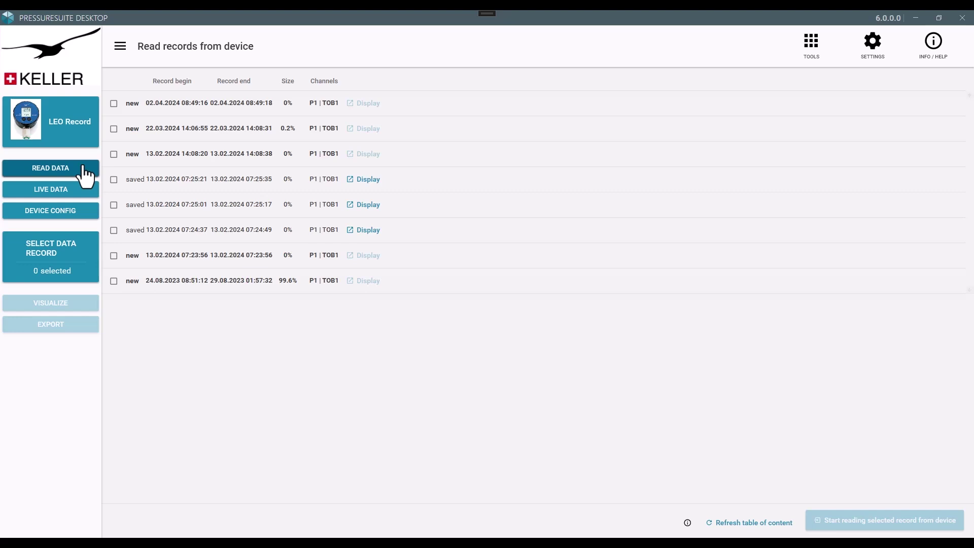
pyautogui.click(116, 129)
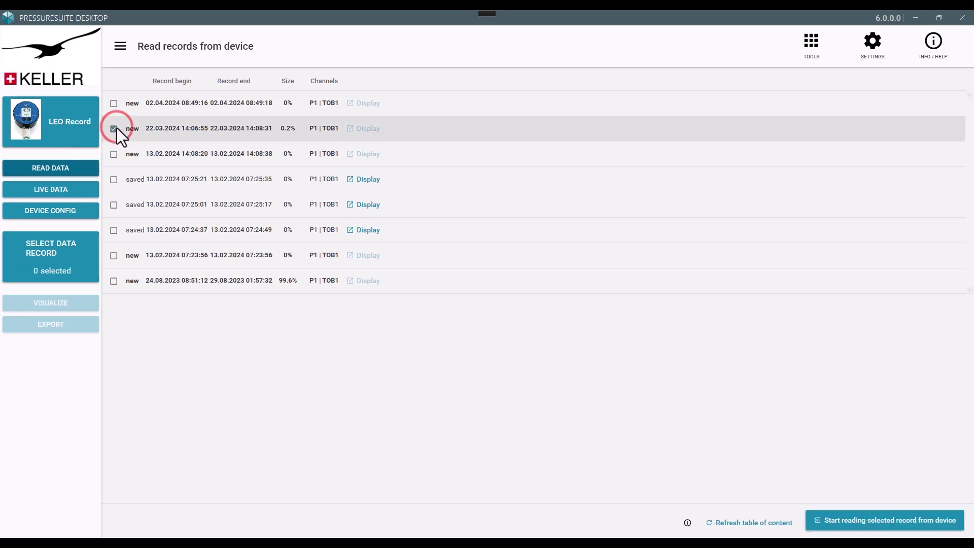
pyautogui.click(829, 522)
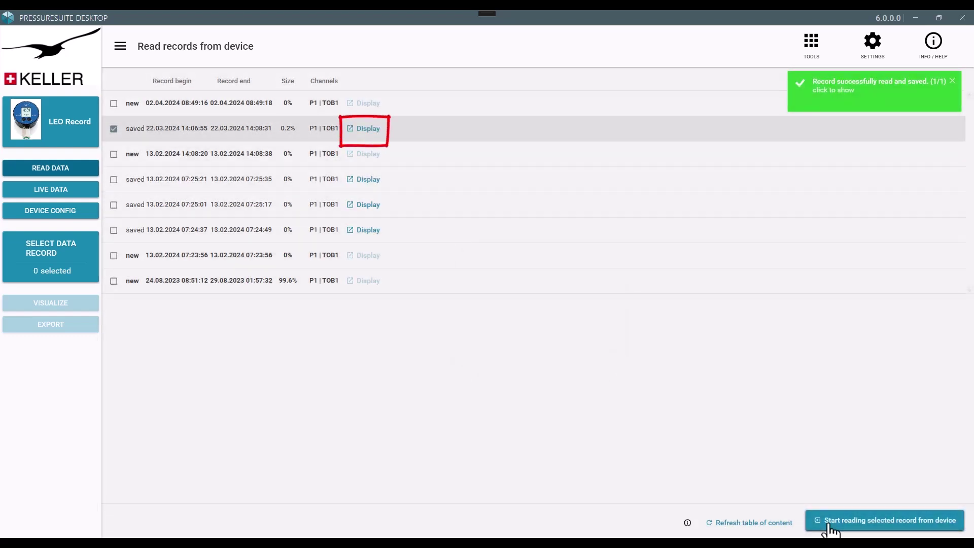
pyautogui.click(363, 130)
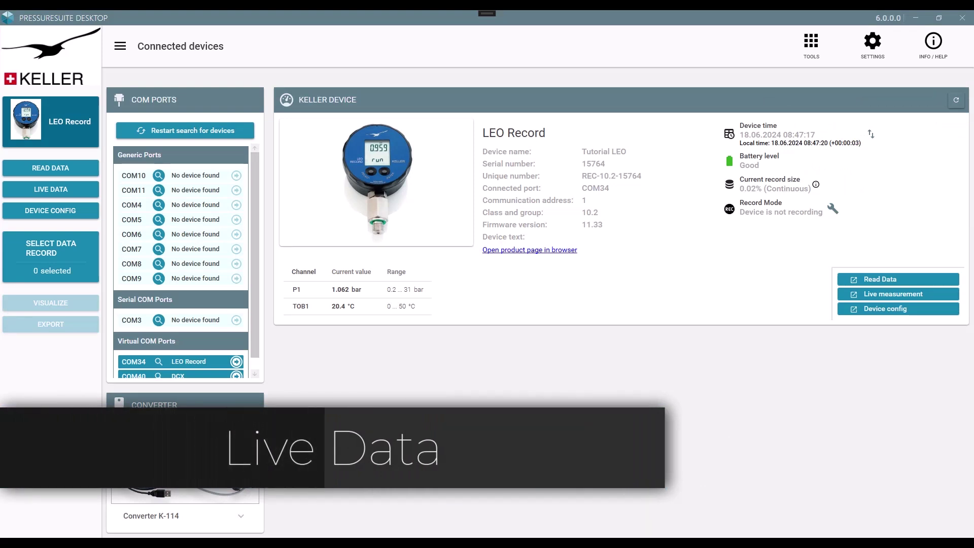
# Name the live record 'Tutorial recording', change the interval from 100 to 500 ms, and start recording.
pyautogui.click(46, 191)
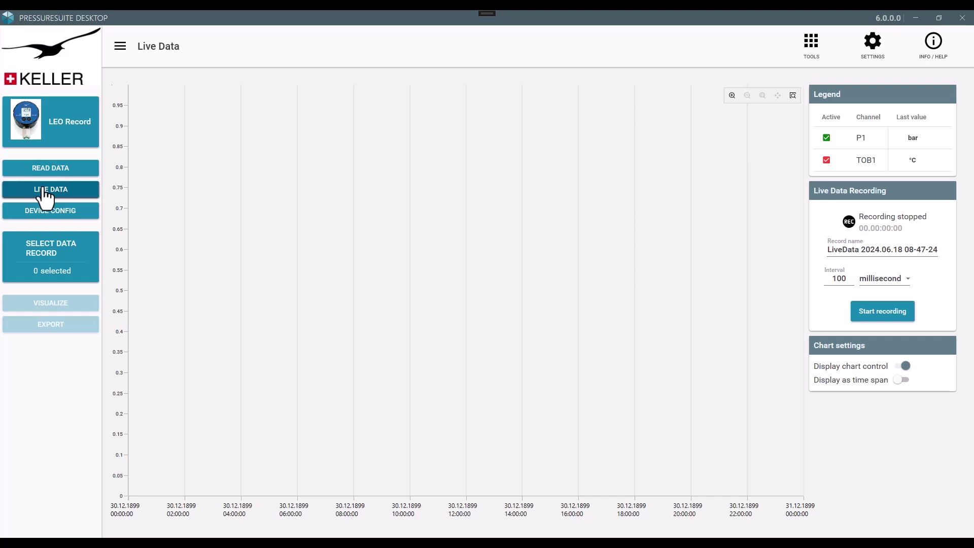
pyautogui.click(838, 247)
pyautogui.hotkey('ctrl', 'a')
pyautogui.write('Tu')
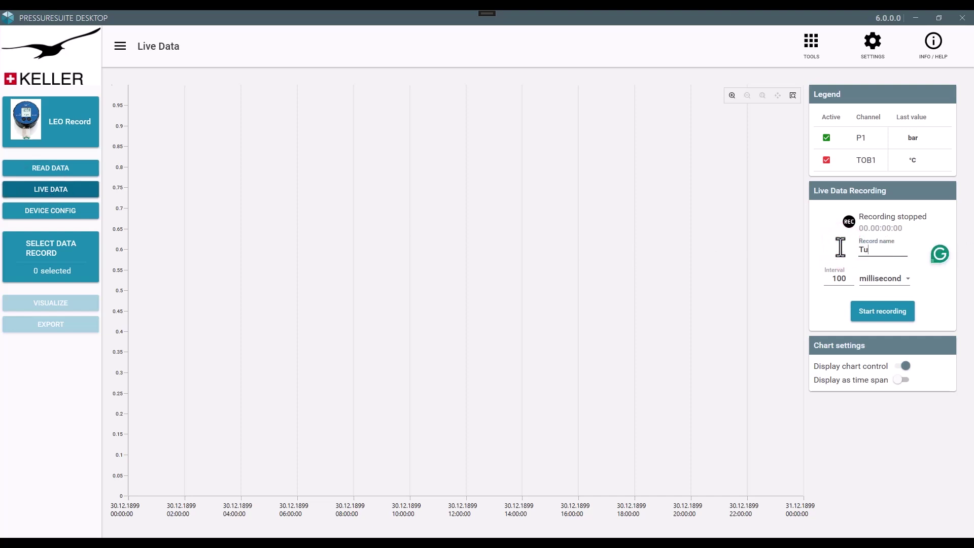
pyautogui.write('torial recording')
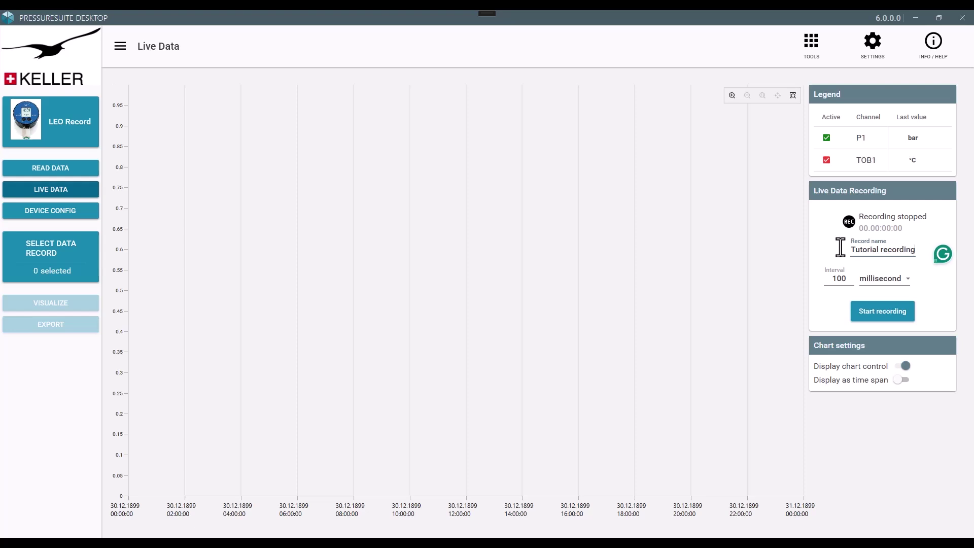
pyautogui.doubleClick(838, 278)
pyautogui.press('BackSpace')
pyautogui.write('500')
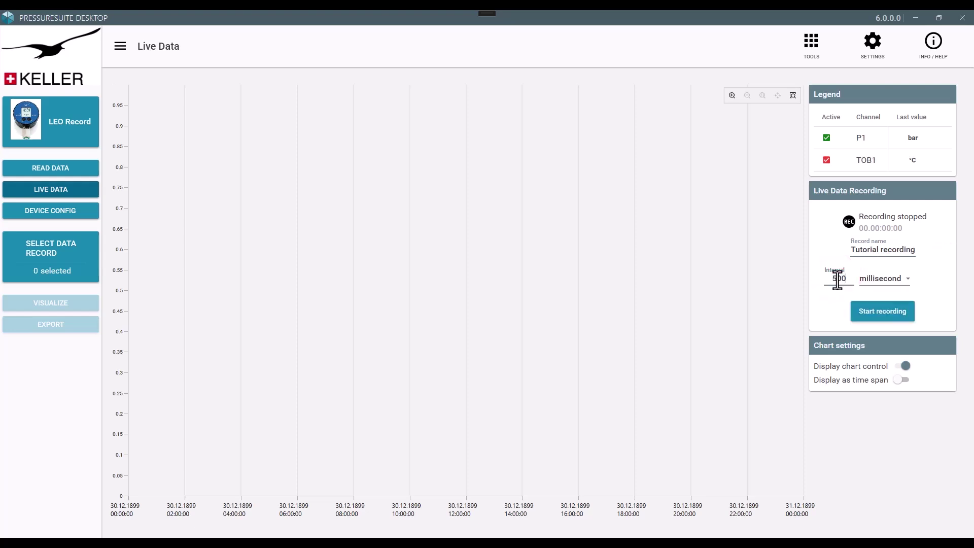
pyautogui.click(866, 314)
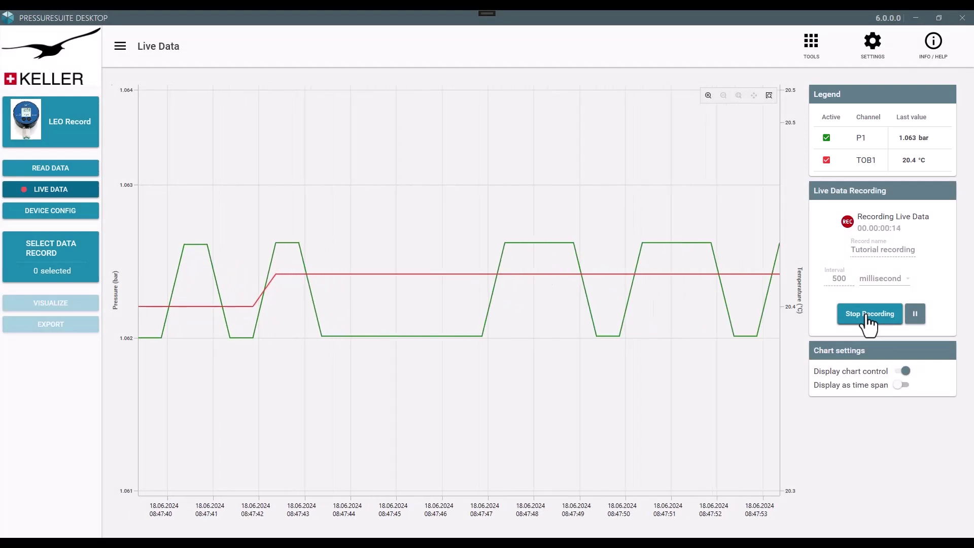
# Stop and save the live recording, then toggle the P1 and TOB1 lines off and on.
pyautogui.click(867, 315)
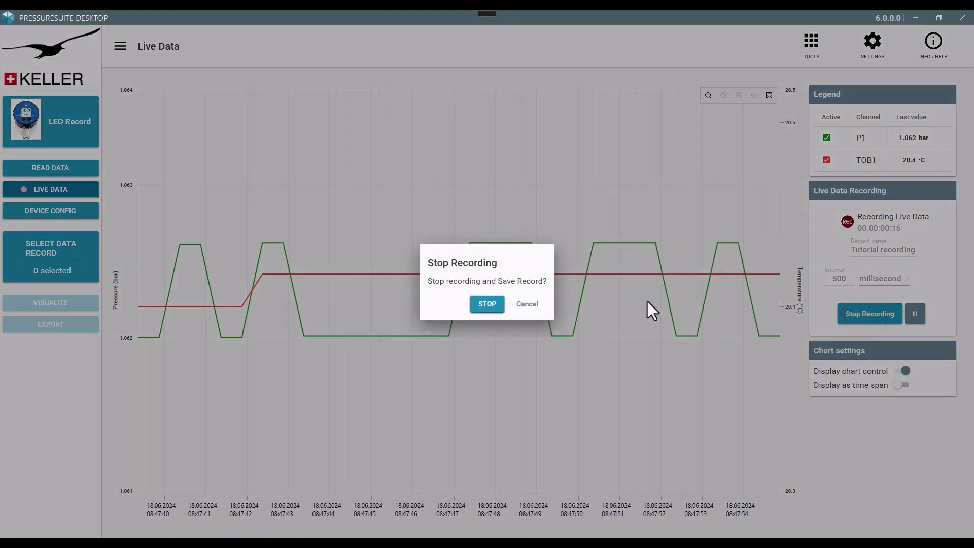
pyautogui.click(489, 305)
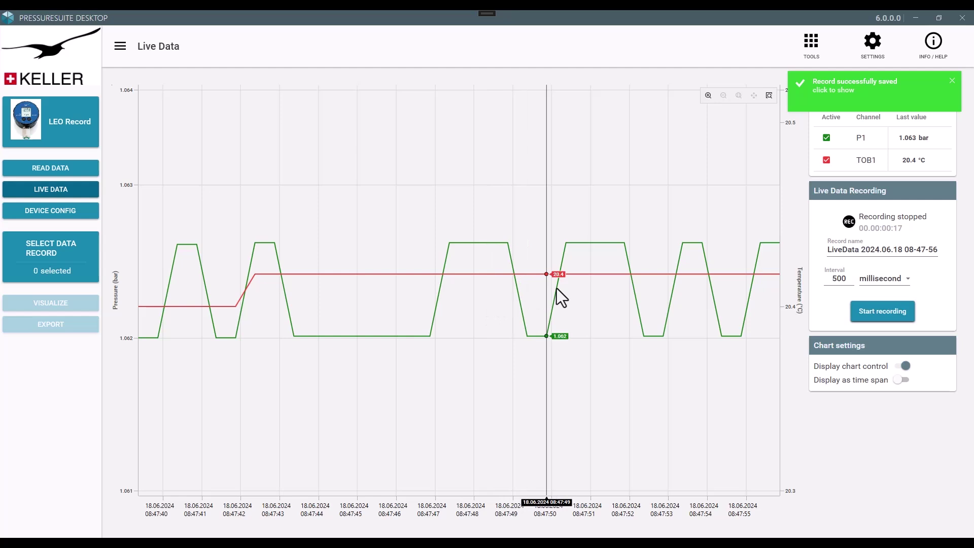
pyautogui.click(826, 137)
pyautogui.click(826, 137)
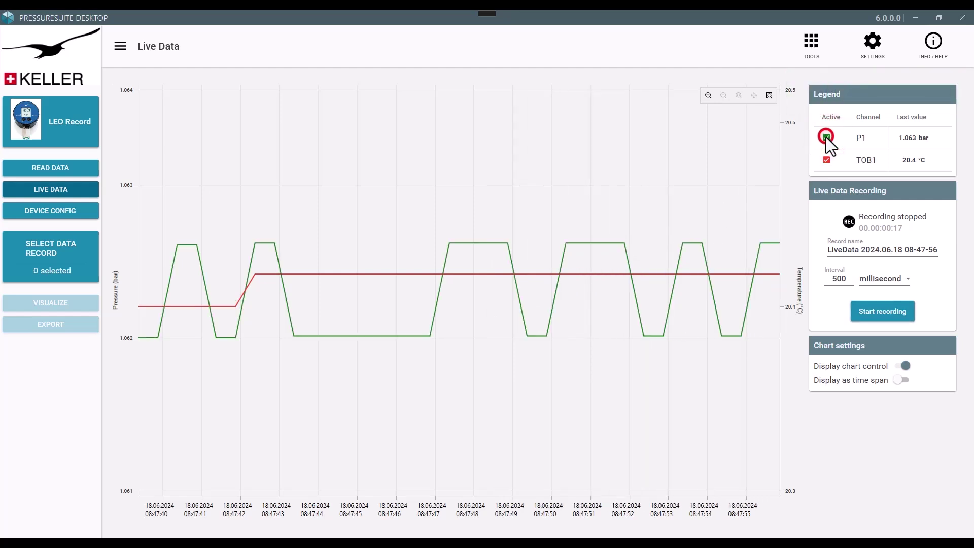
pyautogui.click(826, 160)
pyautogui.click(826, 160)
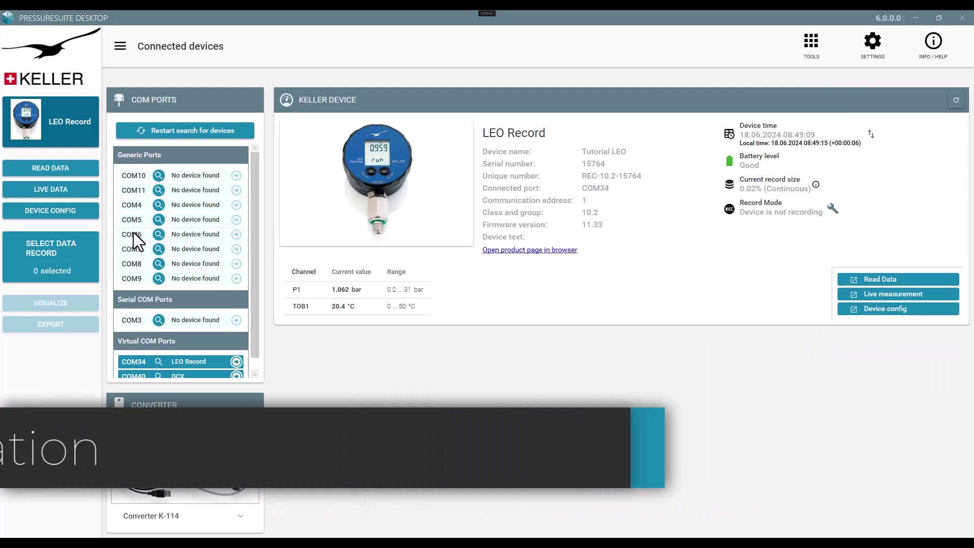
pyautogui.click(78, 217)
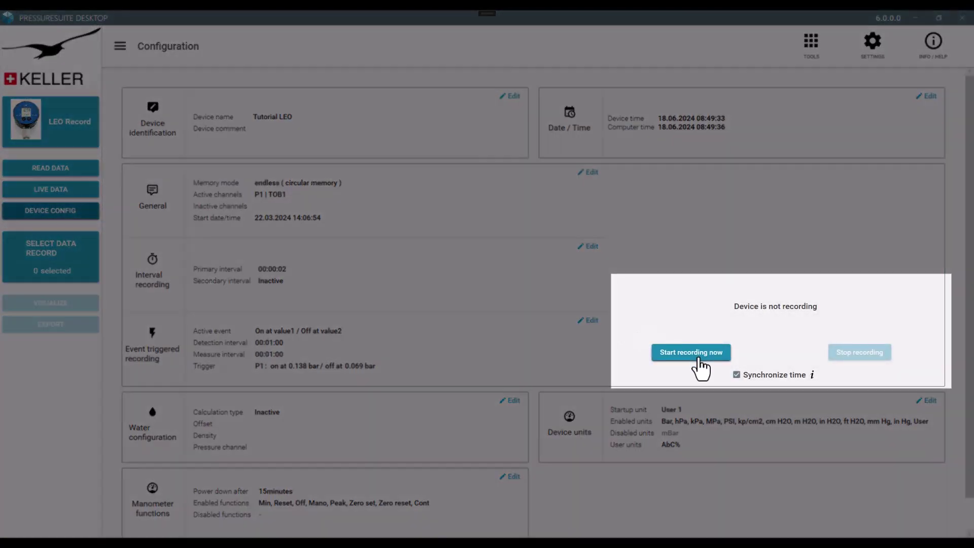
pyautogui.click(699, 354)
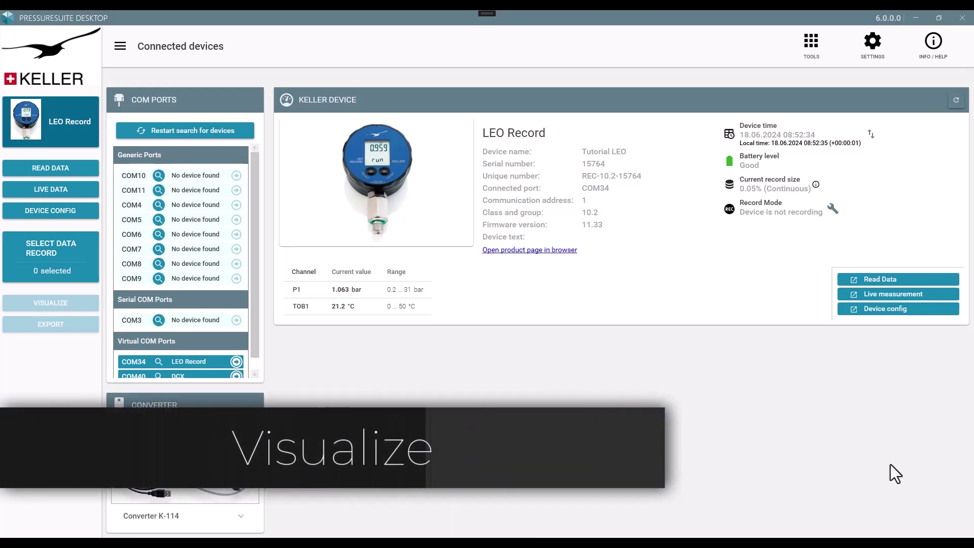
# Filter the data records by 'Tutorial recording', select that record, and open it in Visualize.
pyautogui.click(82, 261)
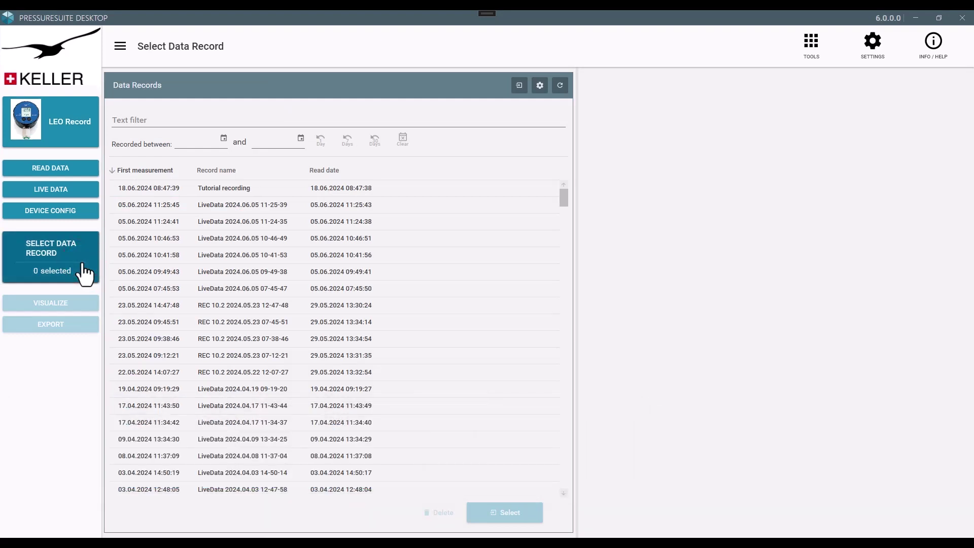
pyautogui.click(170, 120)
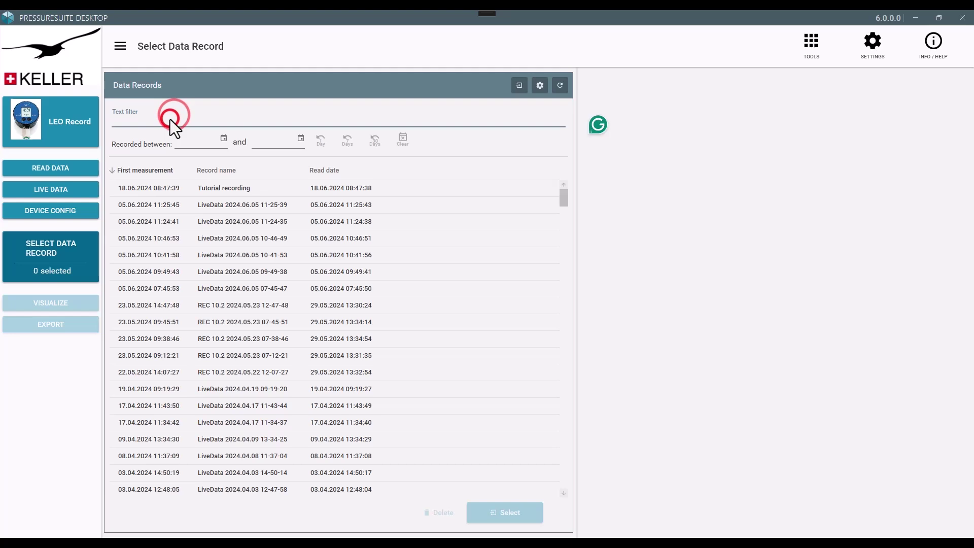
pyautogui.write('Tutor')
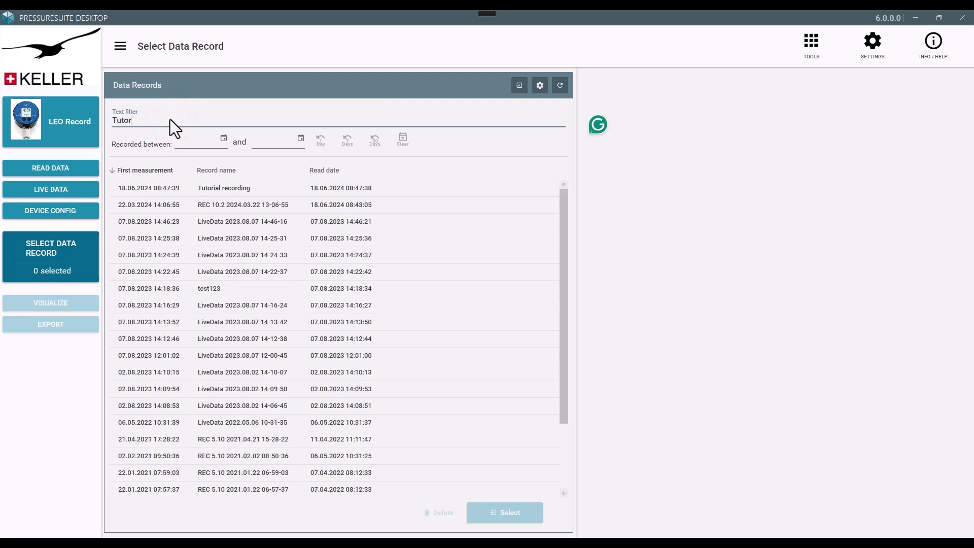
pyautogui.write('ial recording')
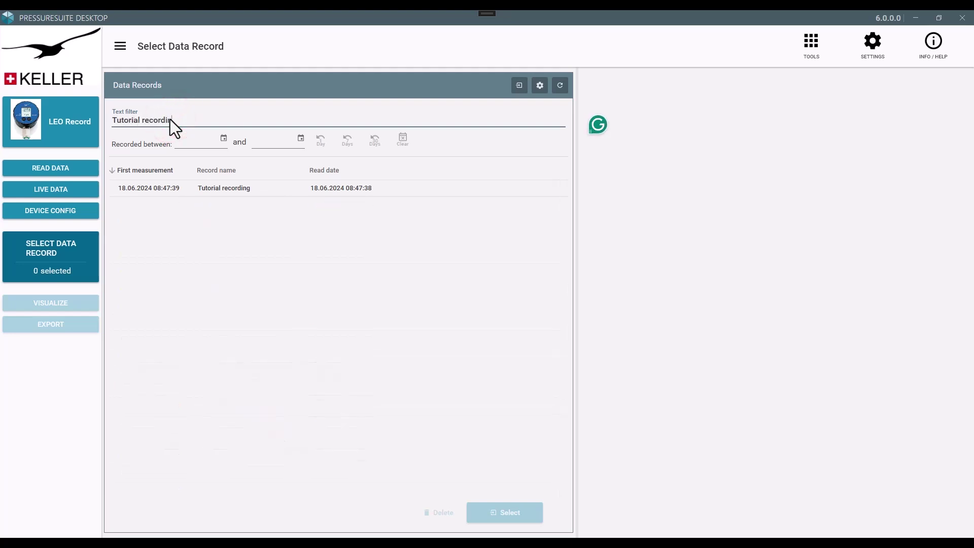
pyautogui.click(269, 188)
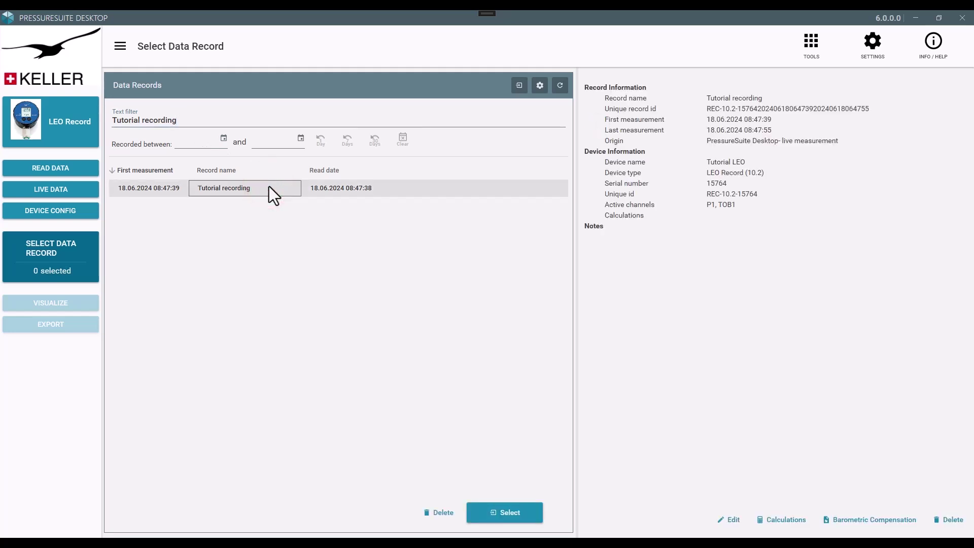
pyautogui.click(485, 516)
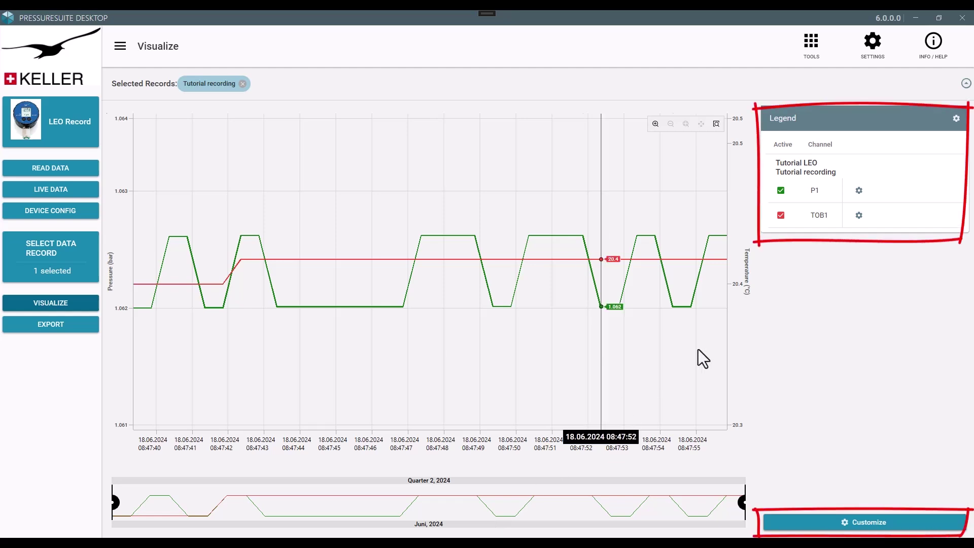
# Toggle the P1 pressure and TOB1 temperature curves off and back on in the legend.
pyautogui.click(781, 191)
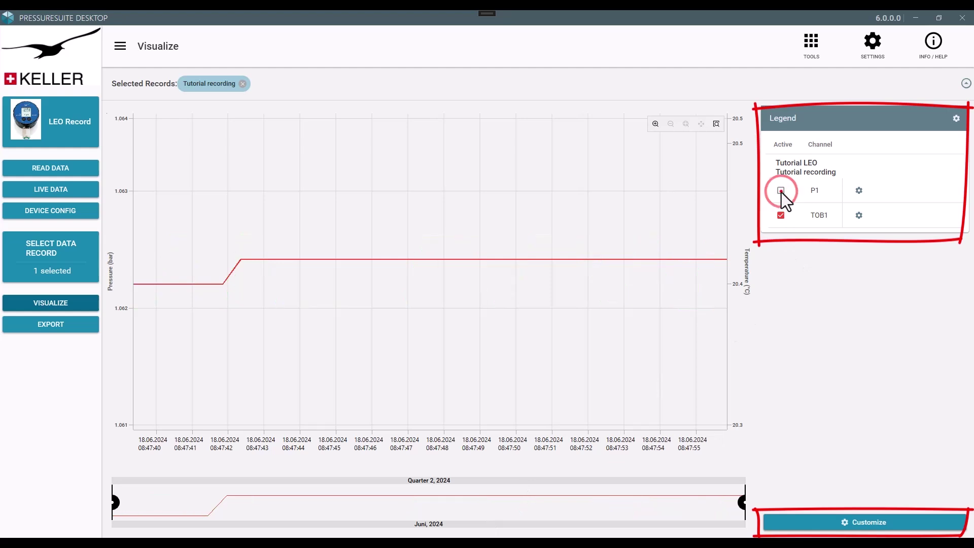
pyautogui.click(781, 192)
pyautogui.click(782, 216)
pyautogui.click(782, 216)
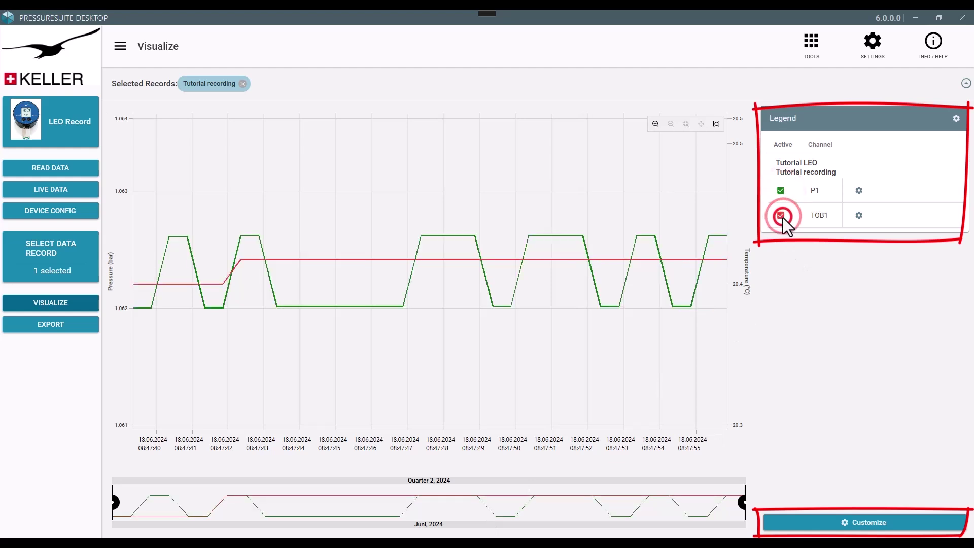
# Set the P1 graph colour to blue and its graph type to Spline graph.
pyautogui.click(795, 522)
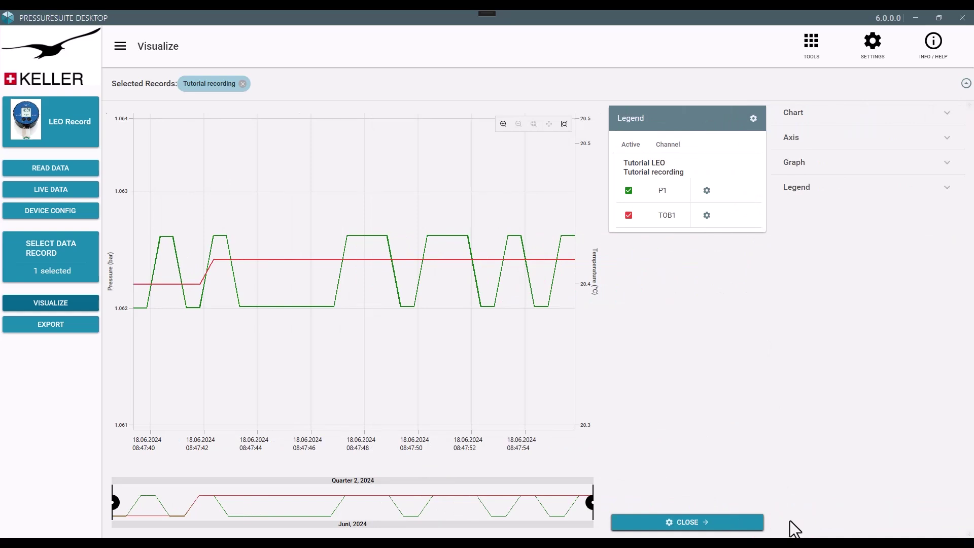
pyautogui.click(795, 161)
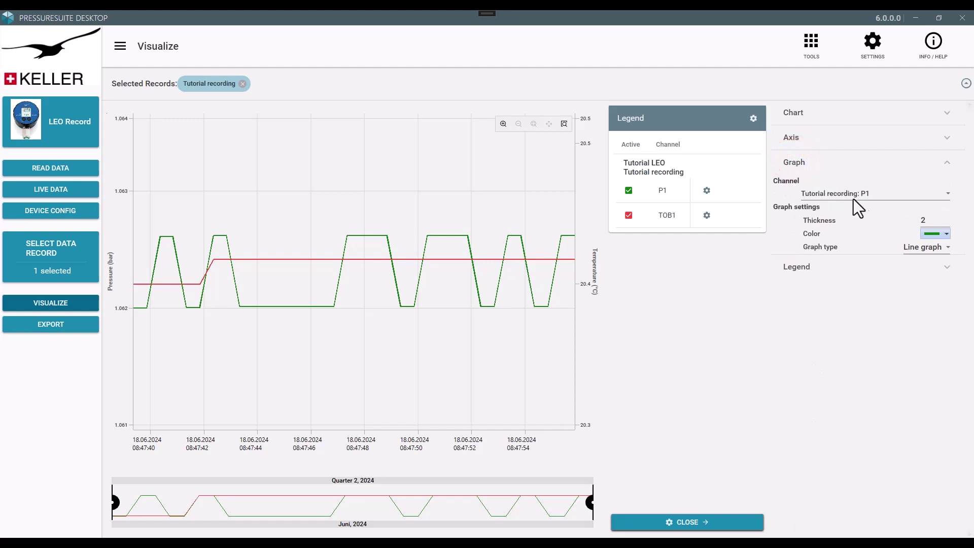
pyautogui.click(933, 232)
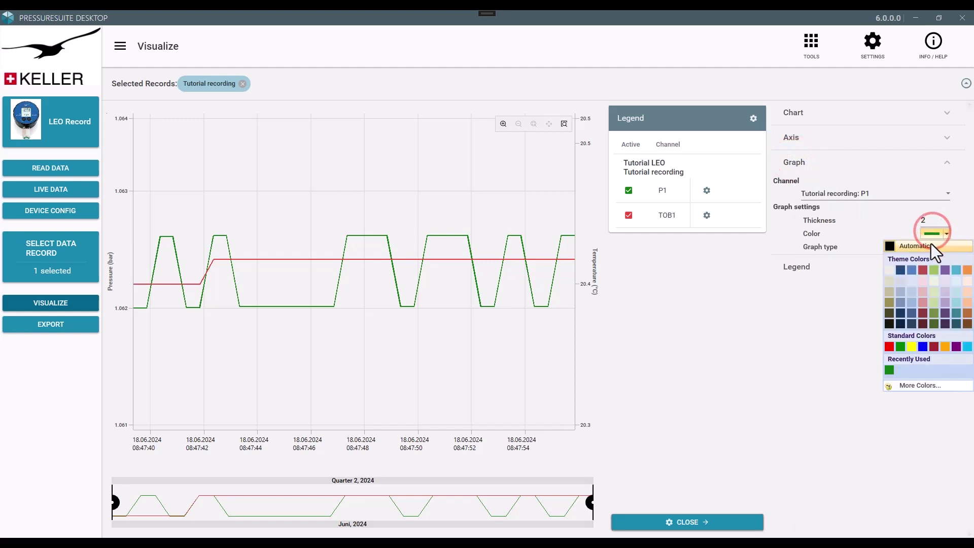
pyautogui.click(924, 347)
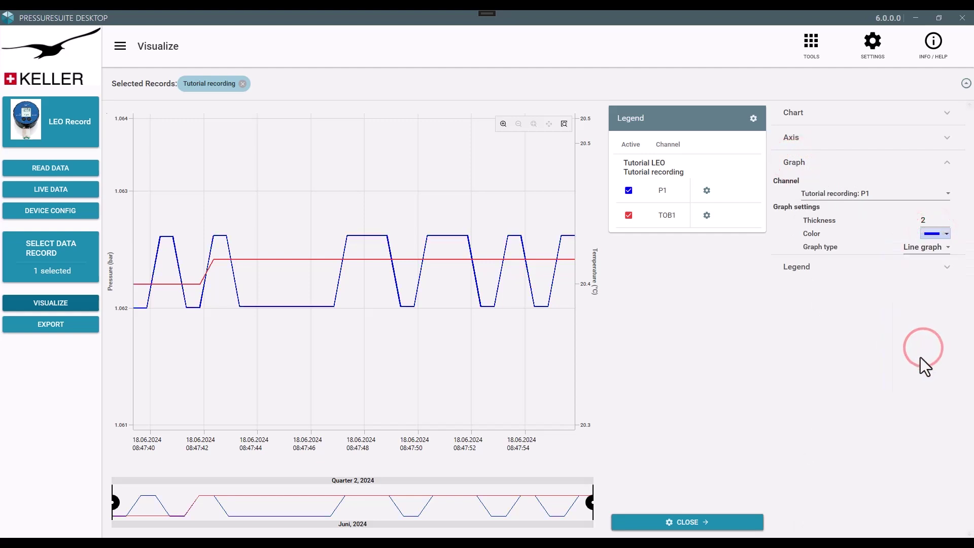
pyautogui.click(923, 247)
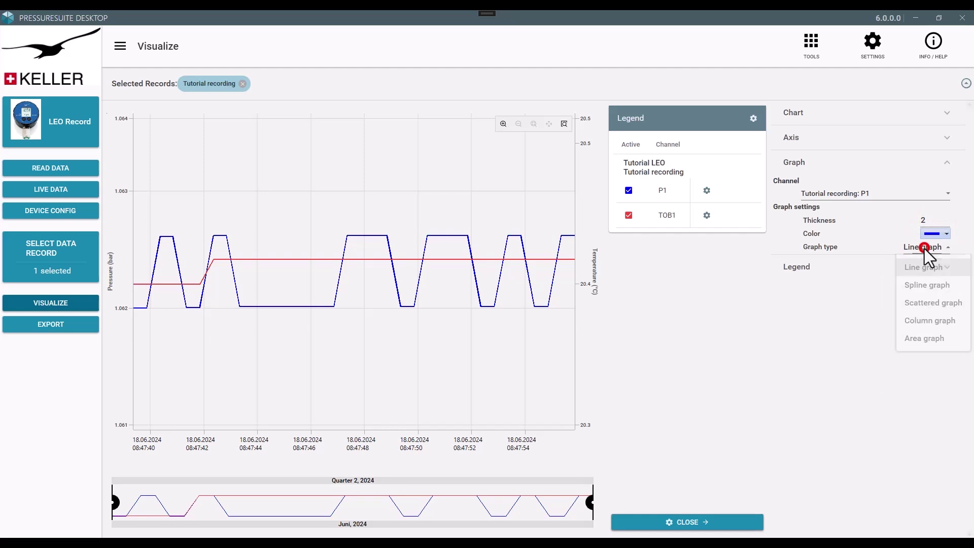
pyautogui.click(924, 288)
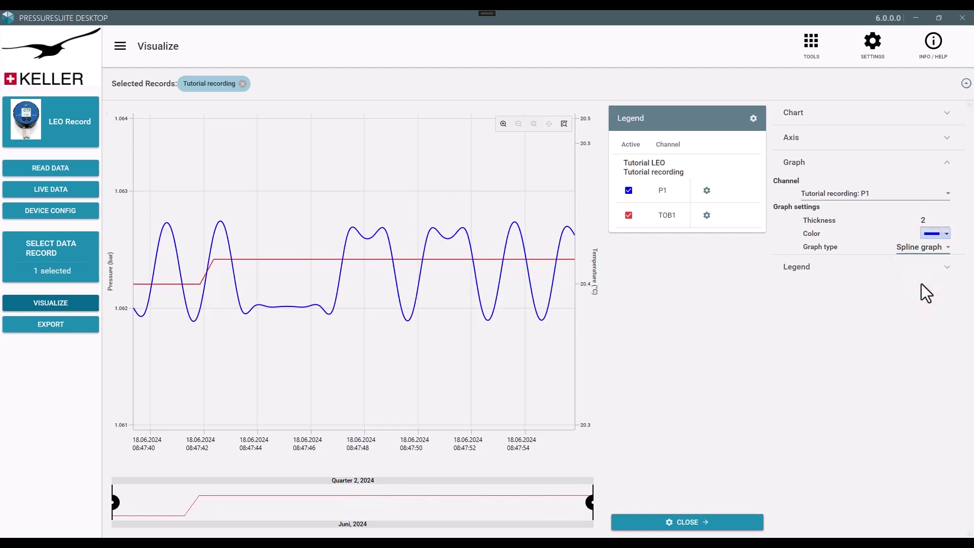
pyautogui.click(718, 523)
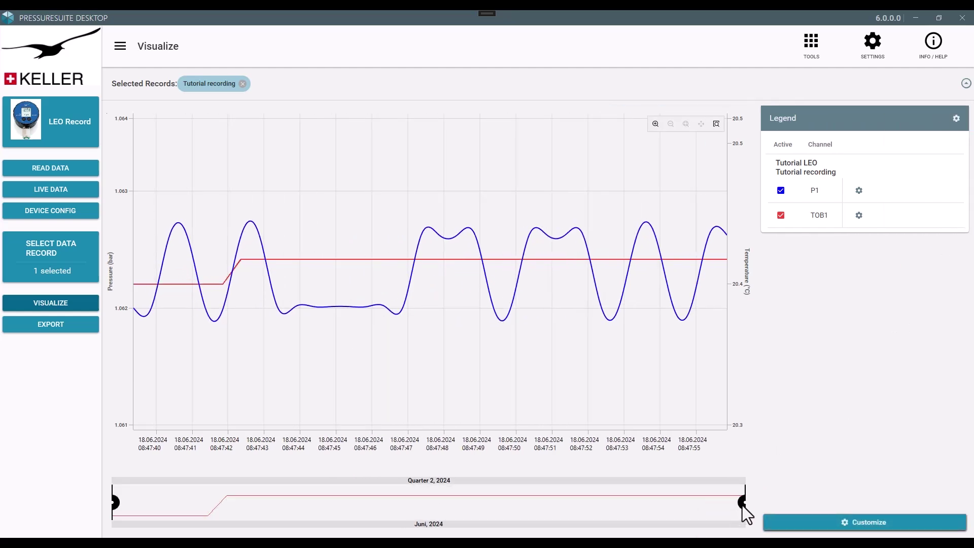
# Narrow the chart's range navigator to show only 08:47:47 to 08:47:55.
pyautogui.moveTo(741, 503); pyautogui.dragTo(574, 502)
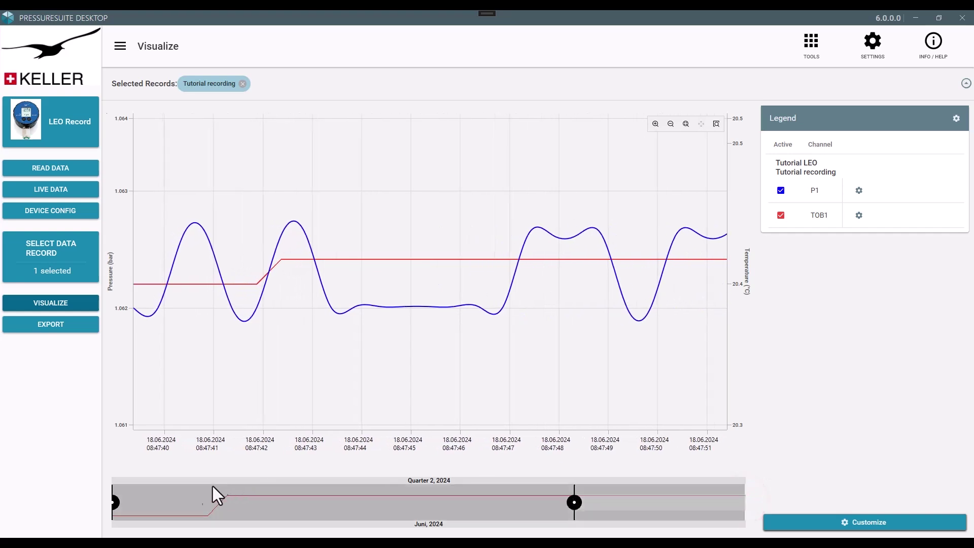
pyautogui.moveTo(123, 504); pyautogui.dragTo(341, 510)
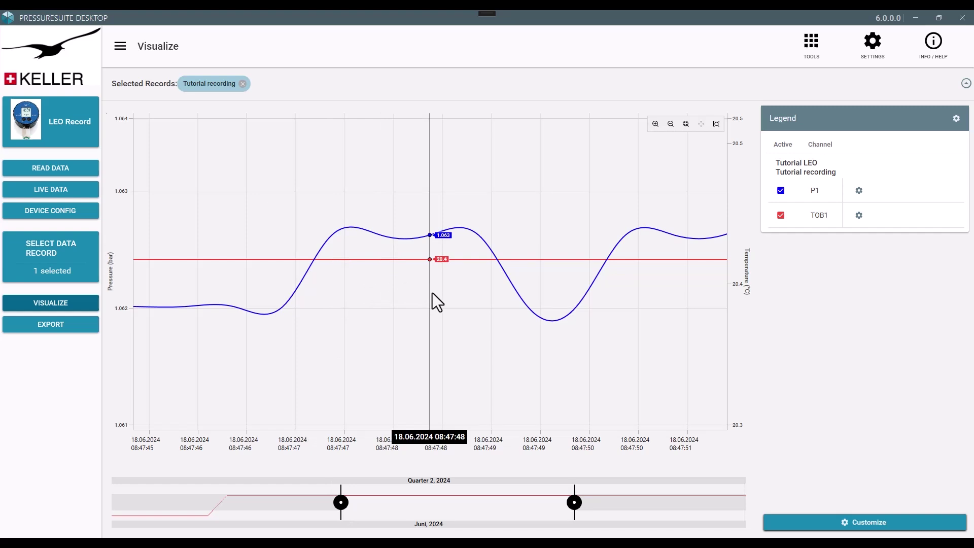
pyautogui.scroll(-5, 434, 294)
pyautogui.scroll(3, 434, 295)
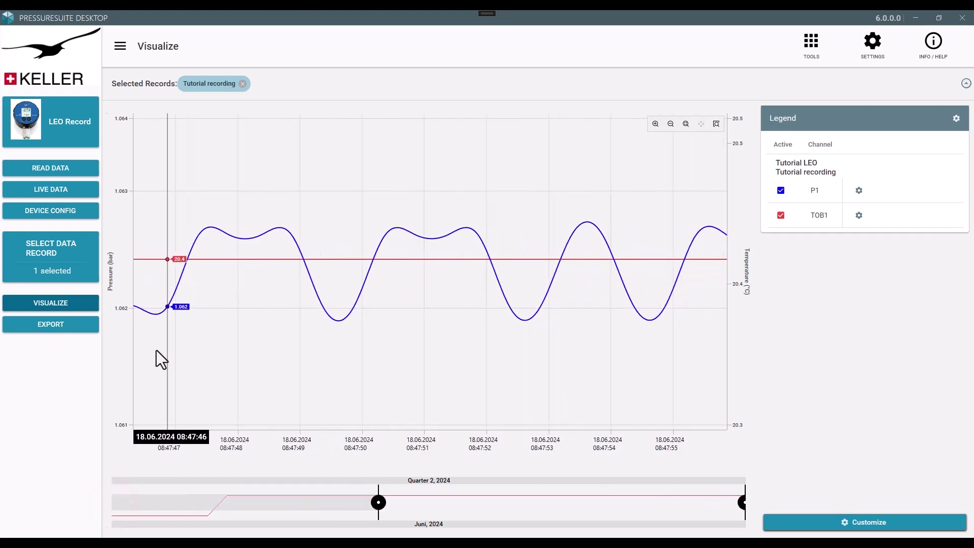
# Limit the Export page to the zoomed range, 08:47:46 to 08:47:55.
pyautogui.click(76, 326)
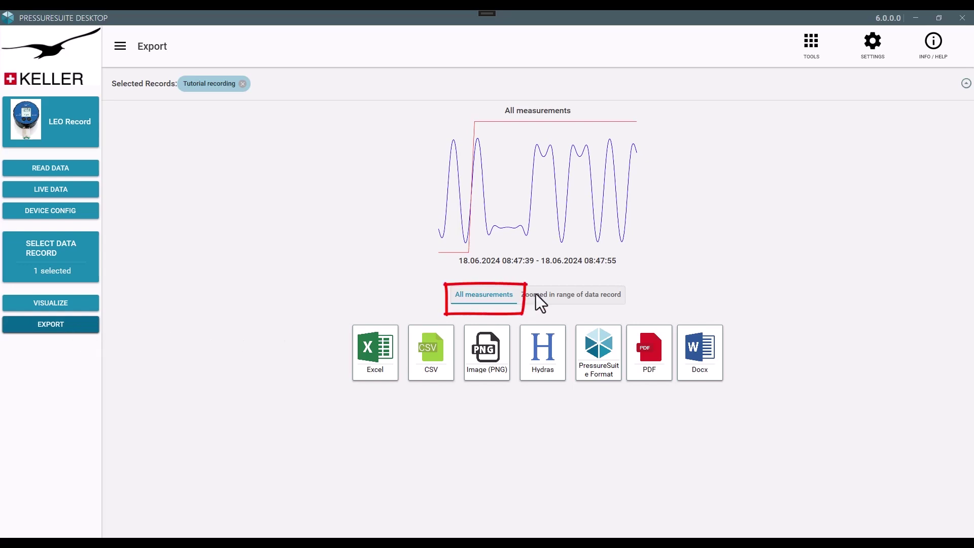
pyautogui.click(549, 296)
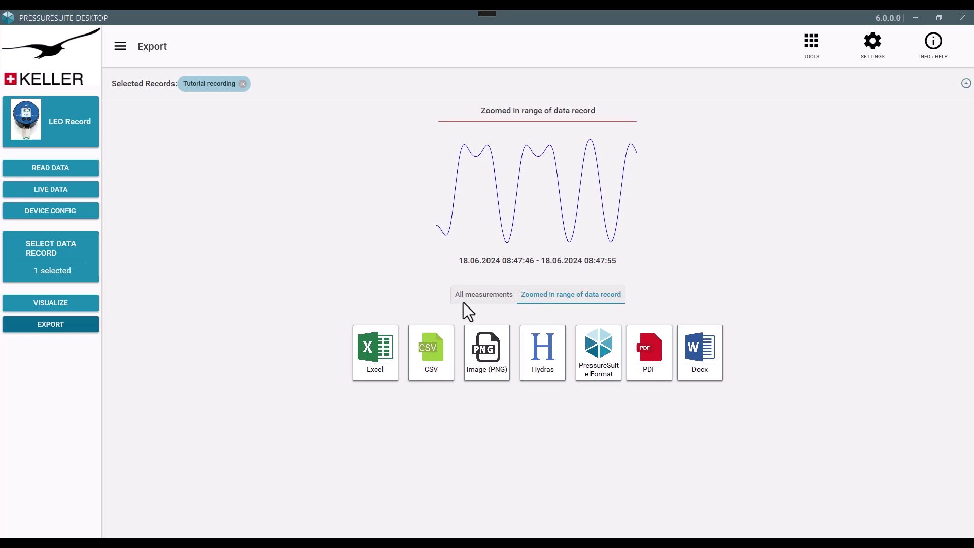
# Export the zoomed range of the Tutorial recording as an Excel file and save it.
pyautogui.click(387, 374)
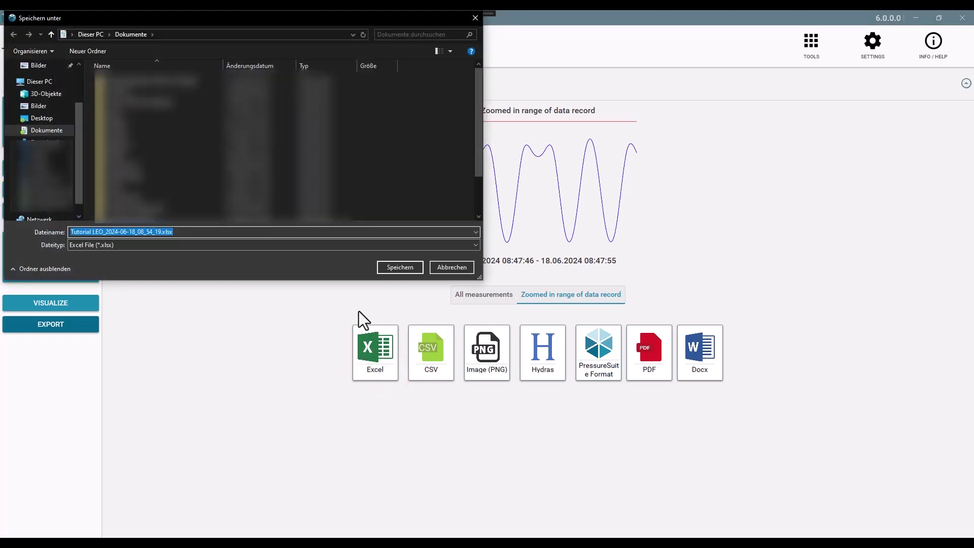
pyautogui.click(403, 269)
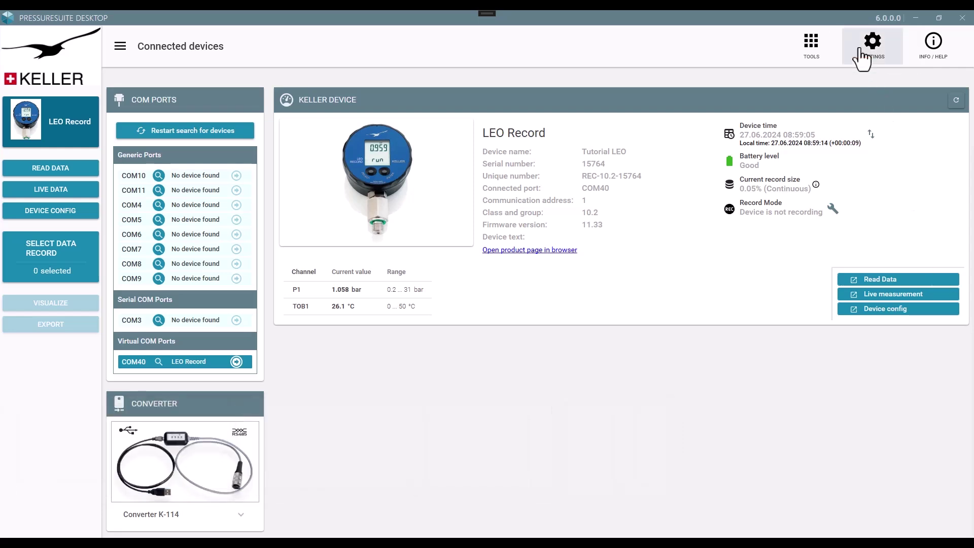
# Open the Settings page with language, region format, time zone and unit options.
pyautogui.click(863, 58)
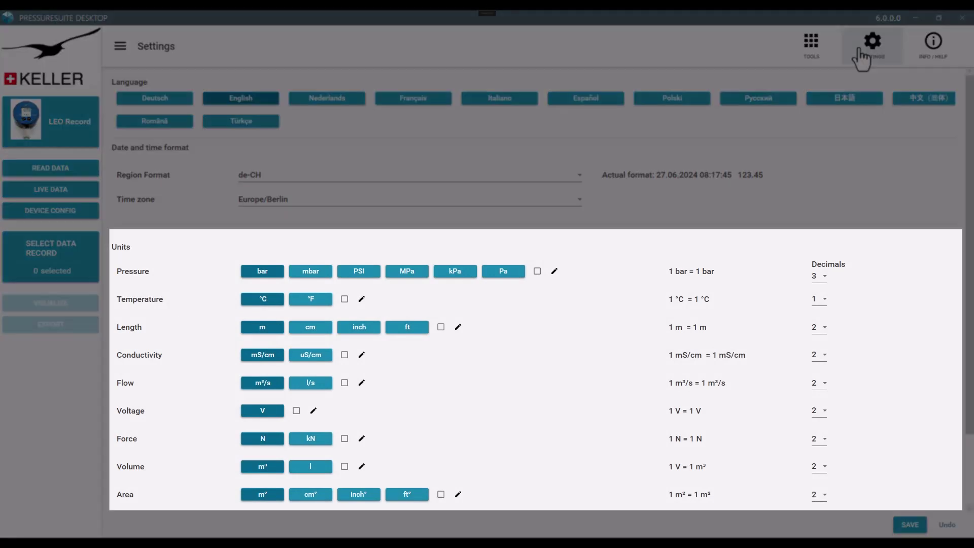
# Define a custom pressure unit 'Tutorial unit', short name TU, factor 2, offset 10.
pyautogui.click(554, 272)
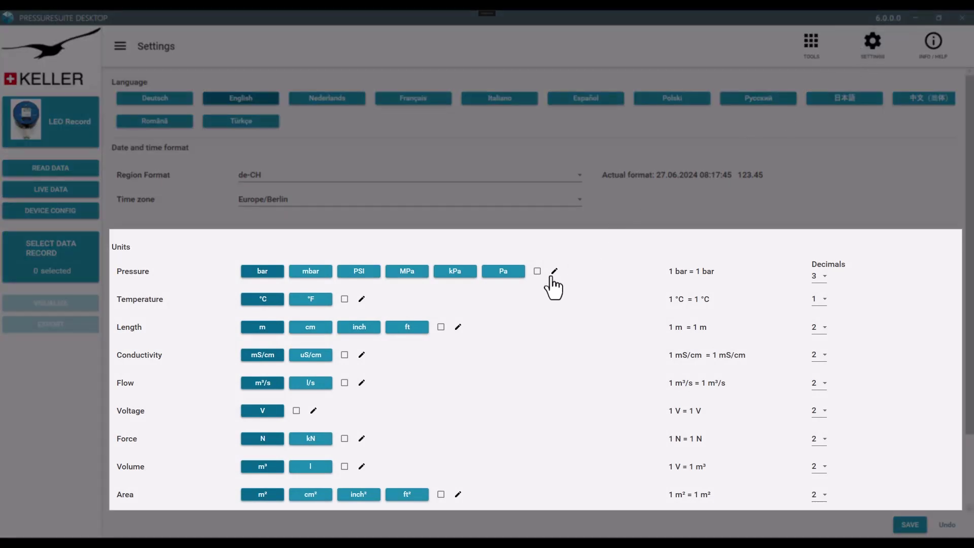
pyautogui.click(563, 328)
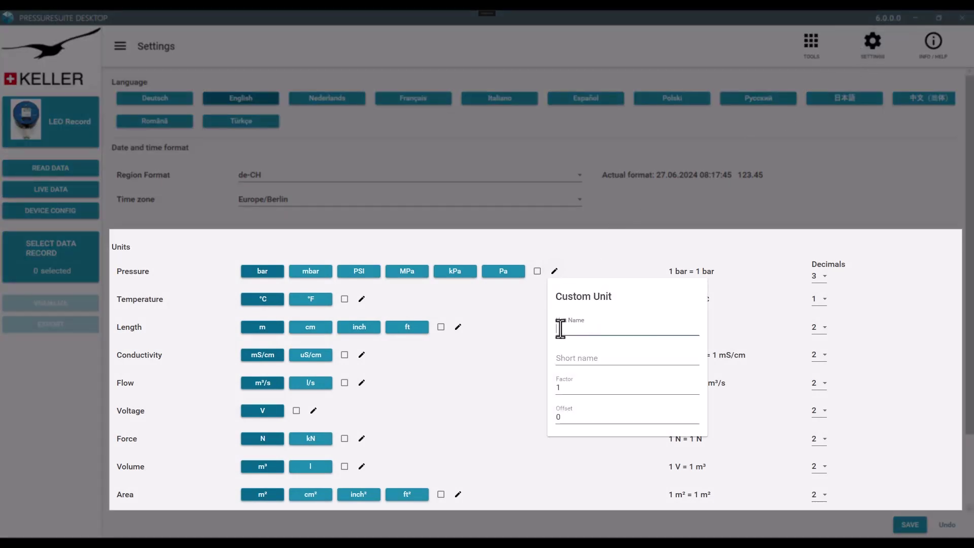
pyautogui.write('Tutorial unit')
pyautogui.press('Tab')
pyautogui.write('TU')
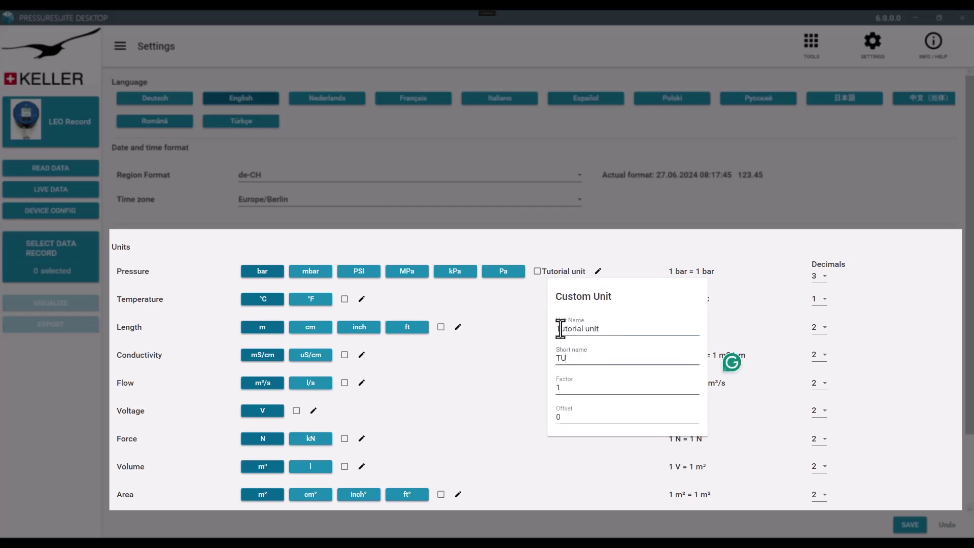
pyautogui.press('Tab')
pyautogui.write('2')
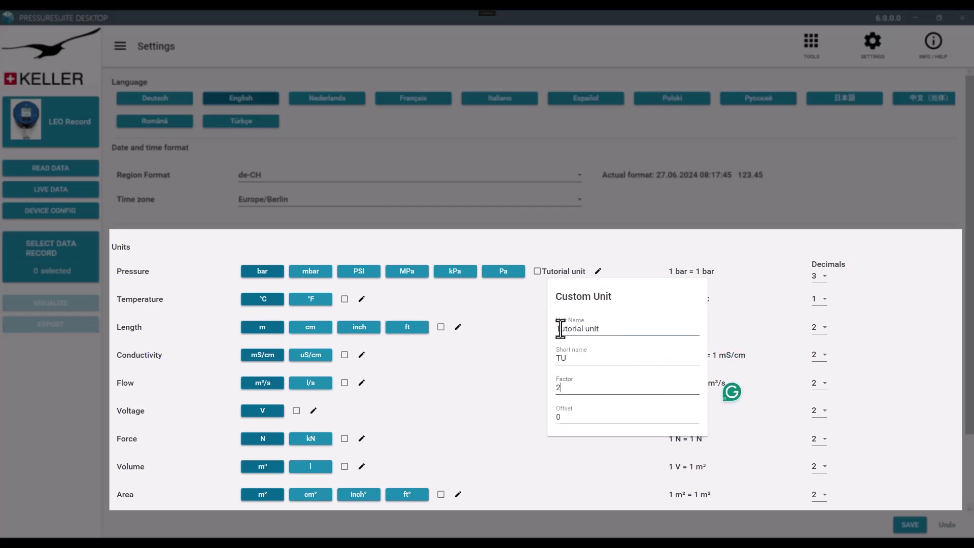
pyautogui.press('Tab')
pyautogui.write('1')
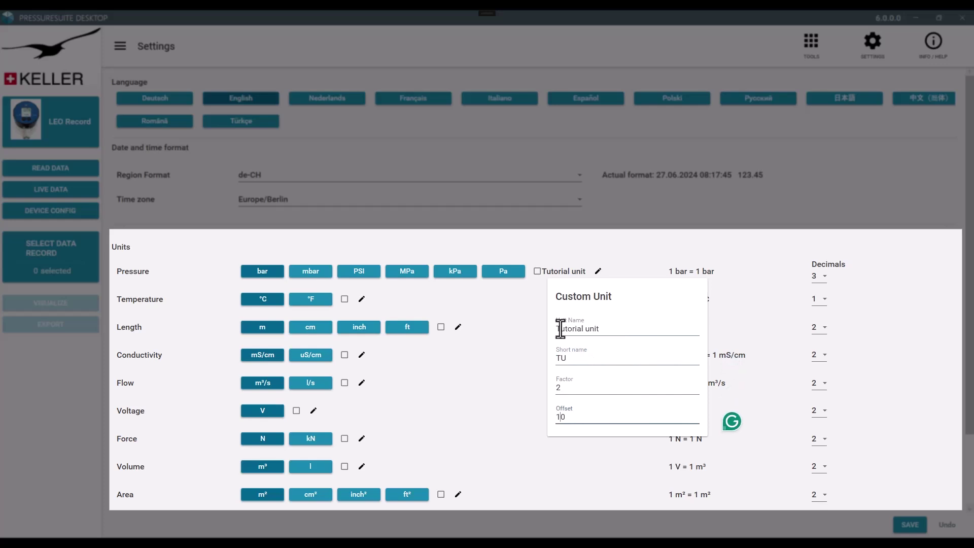
# Select Tutorial unit as the active pressure unit (1 bar = 12 TU) and save the settings.
pyautogui.click(538, 275)
pyautogui.click(537, 272)
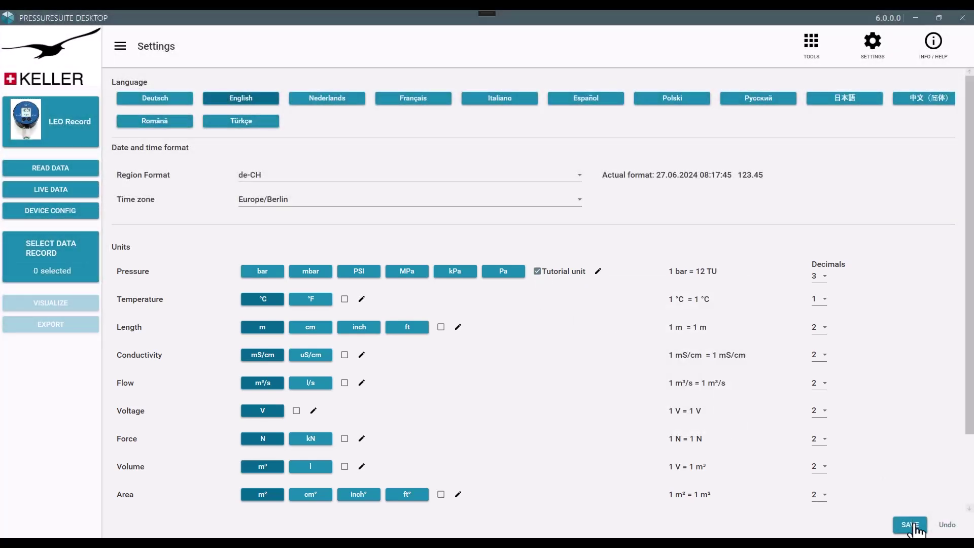
pyautogui.click(910, 525)
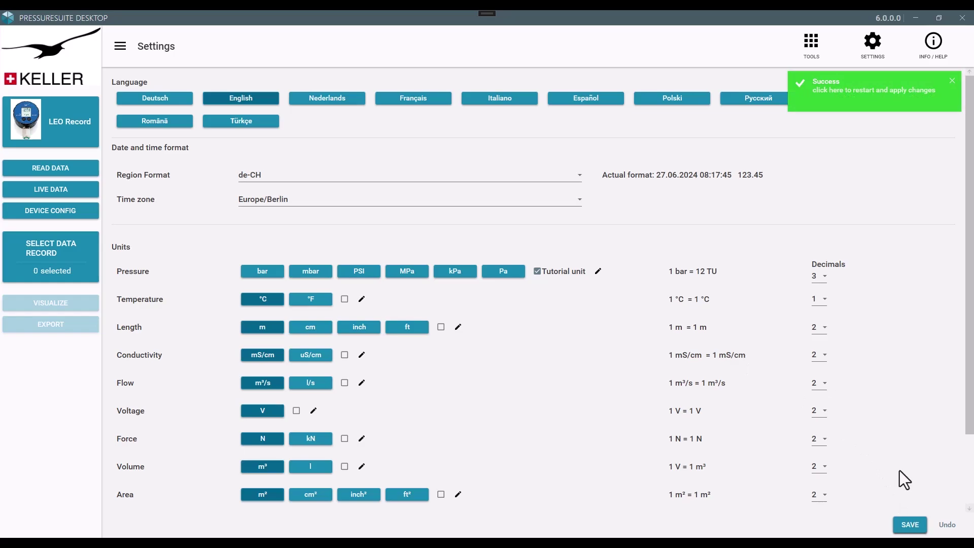